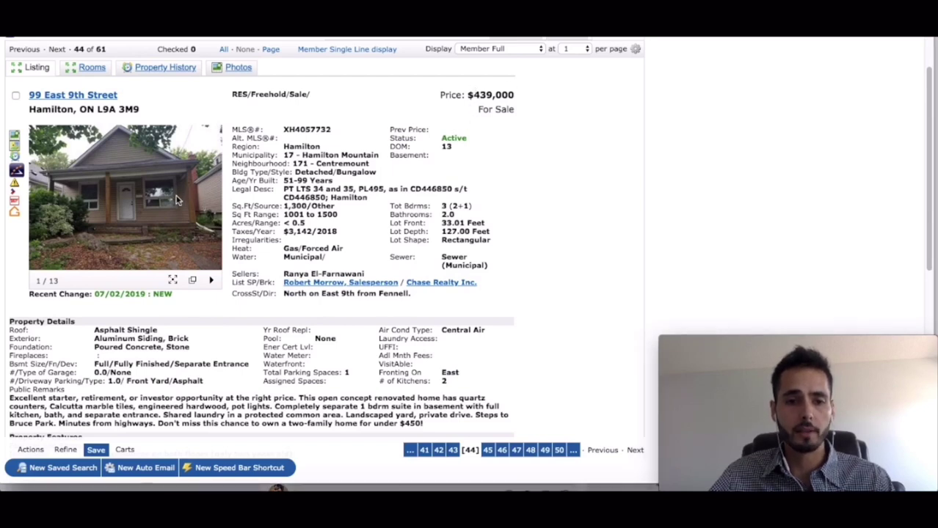
# - Open the listing photo gallery and page through the interior, kitchen, living room, backyard and bathroom photos
pyautogui.click(151, 222)
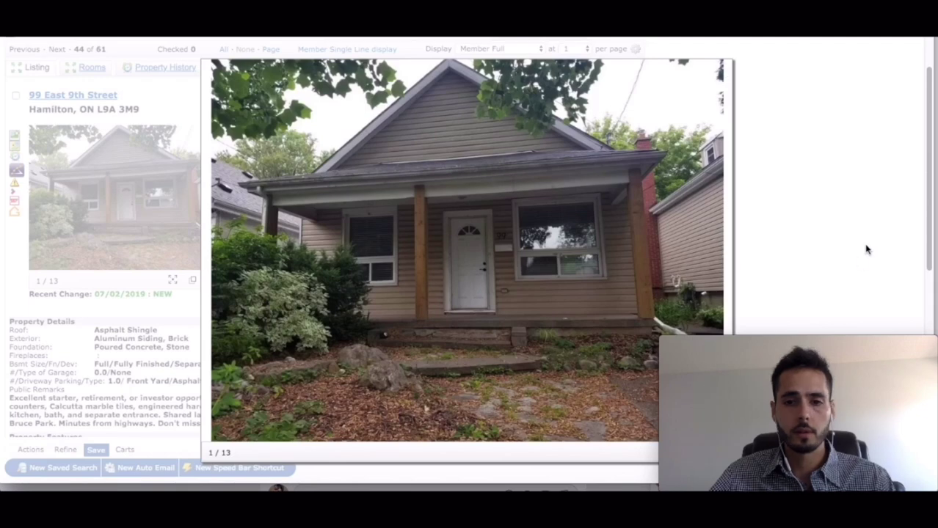
pyautogui.moveTo(722, 262)
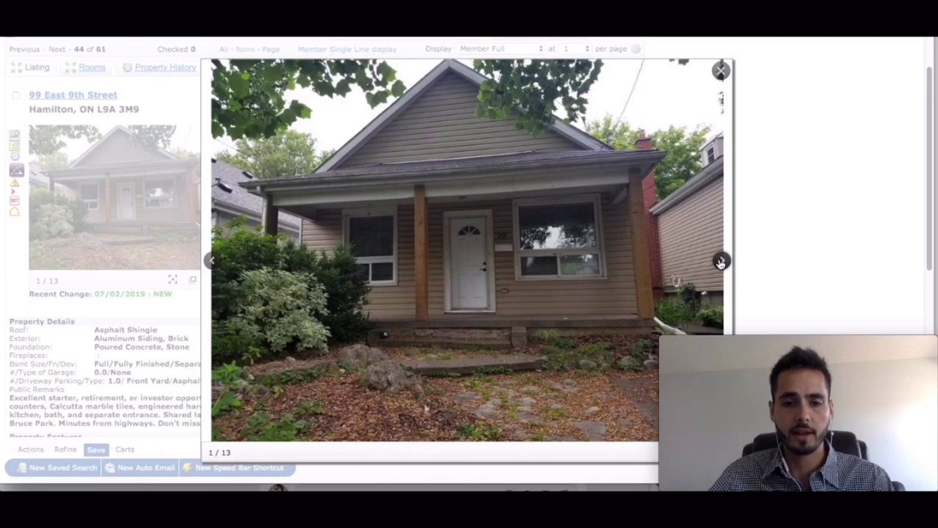
pyautogui.click(721, 262)
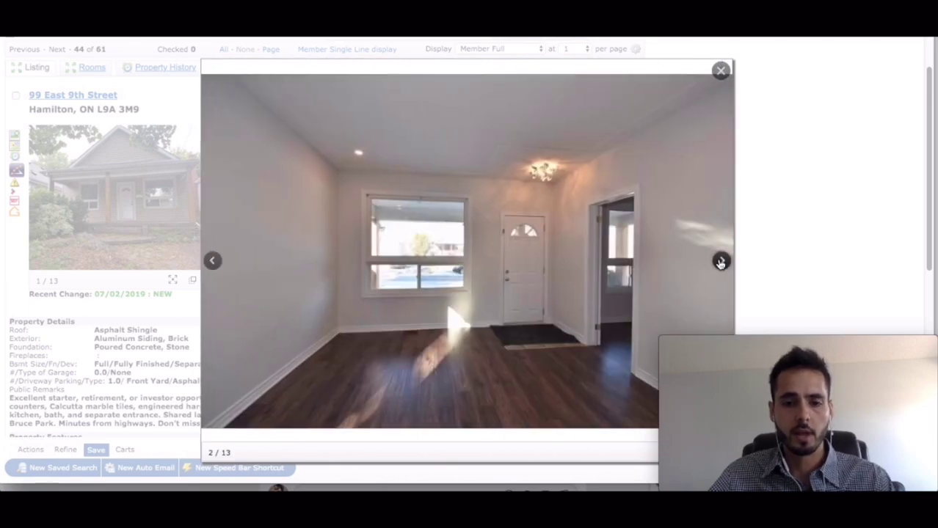
pyautogui.click(720, 262)
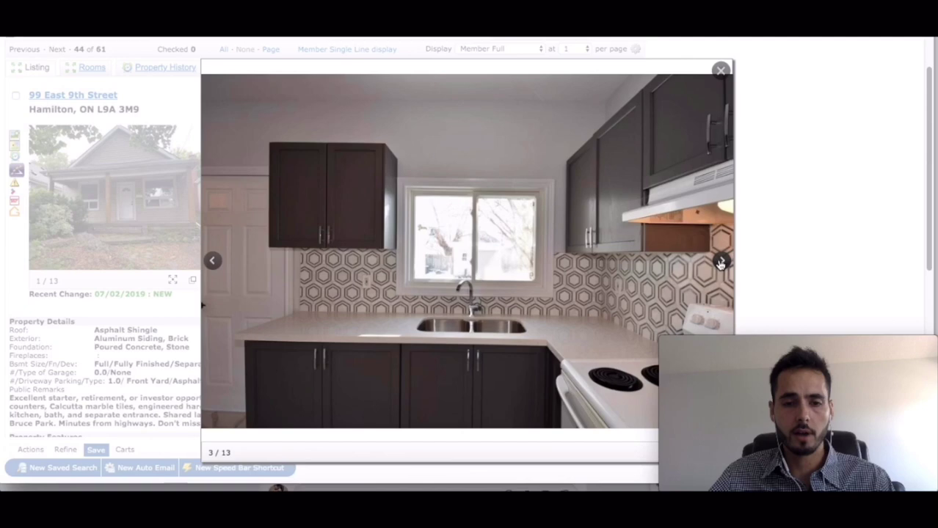
pyautogui.click(720, 262)
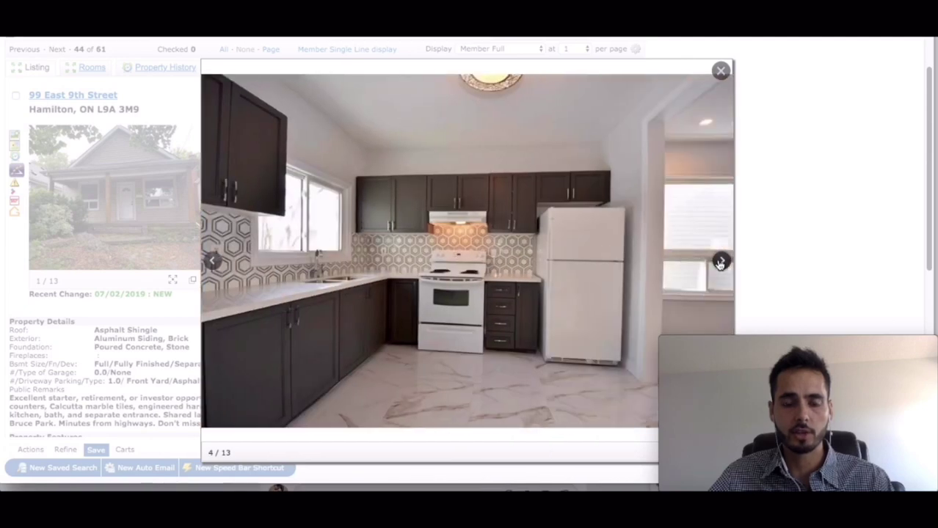
pyautogui.click(721, 262)
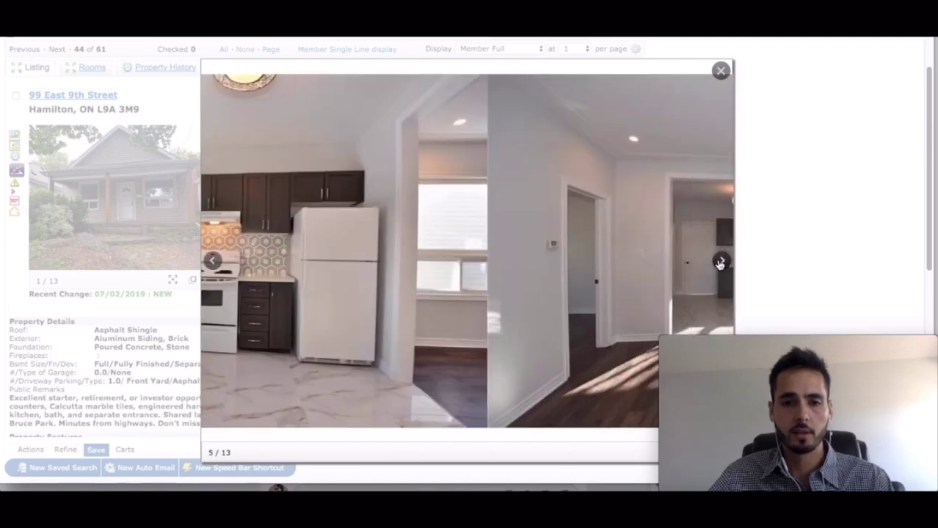
pyautogui.click(721, 263)
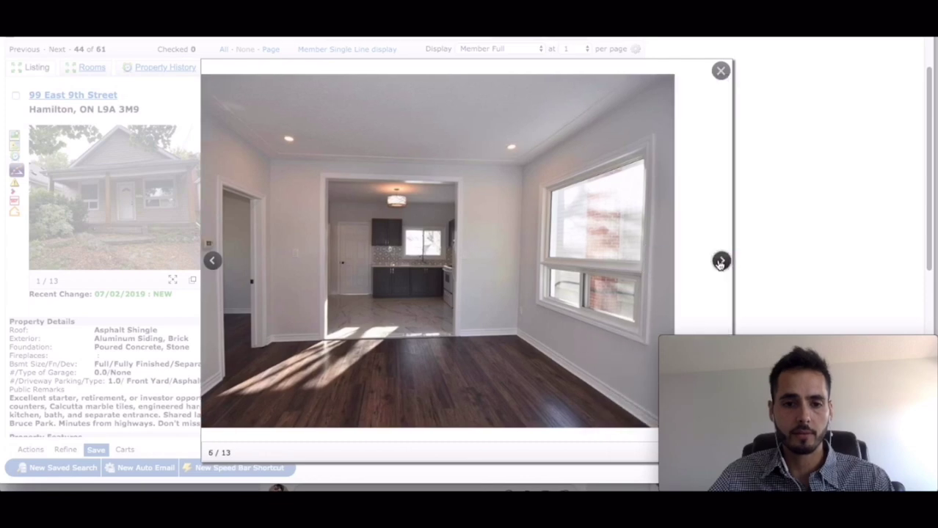
pyautogui.click(721, 263)
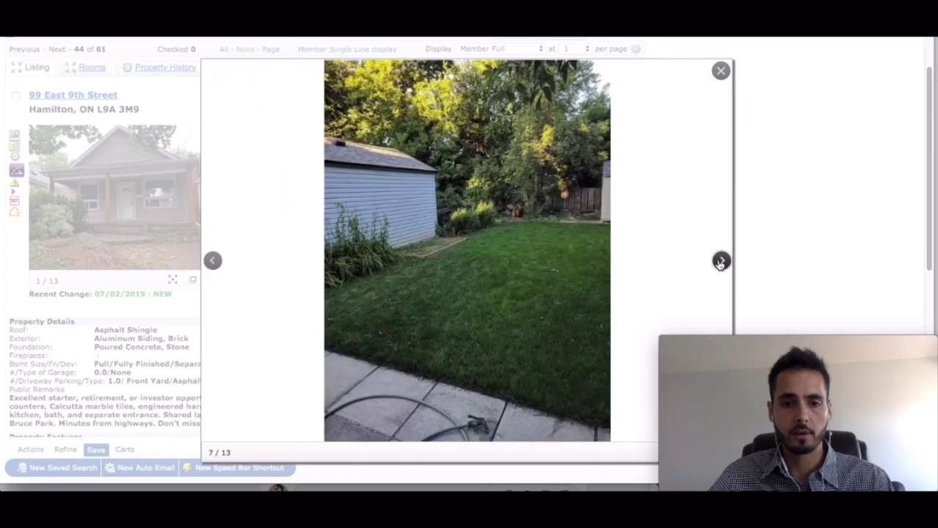
pyautogui.click(721, 262)
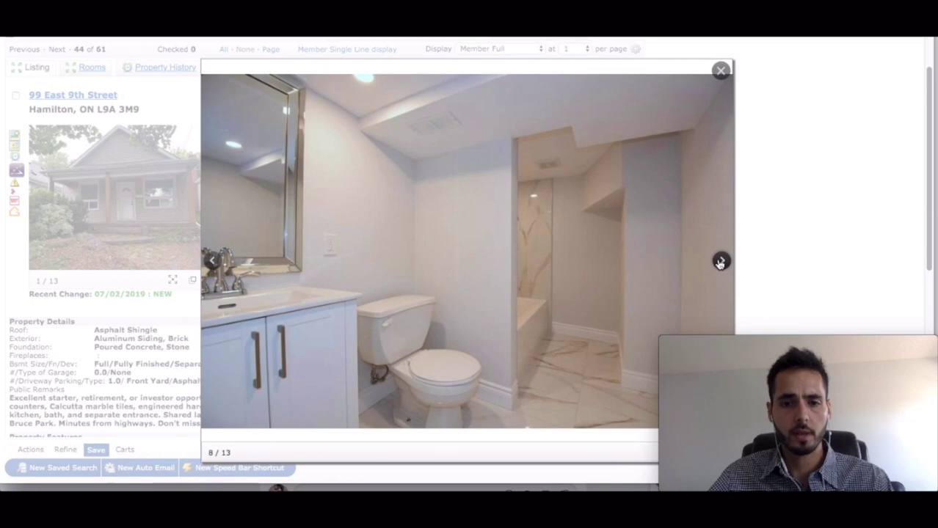
# - Page through the bedroom and basement photos to photo 13, wrap to the first, and close the gallery
pyautogui.click(721, 263)
pyautogui.click(720, 262)
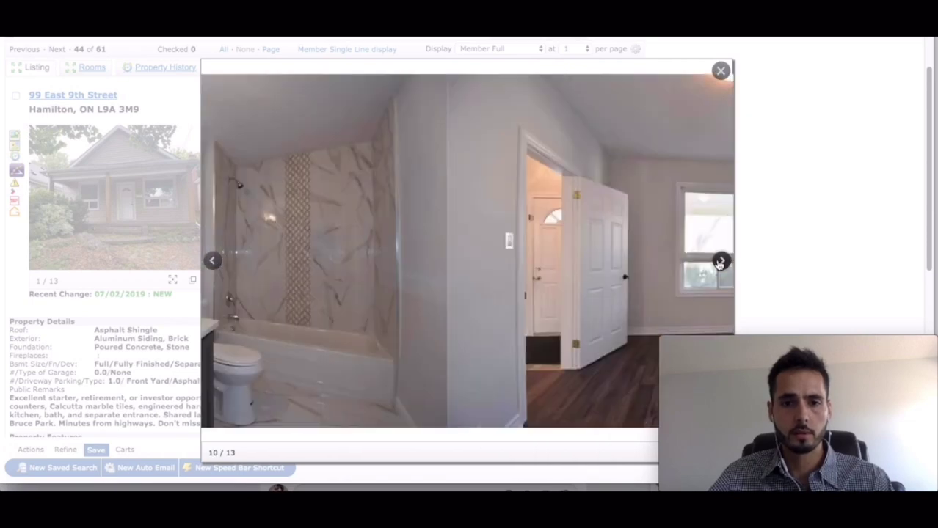
pyautogui.click(721, 263)
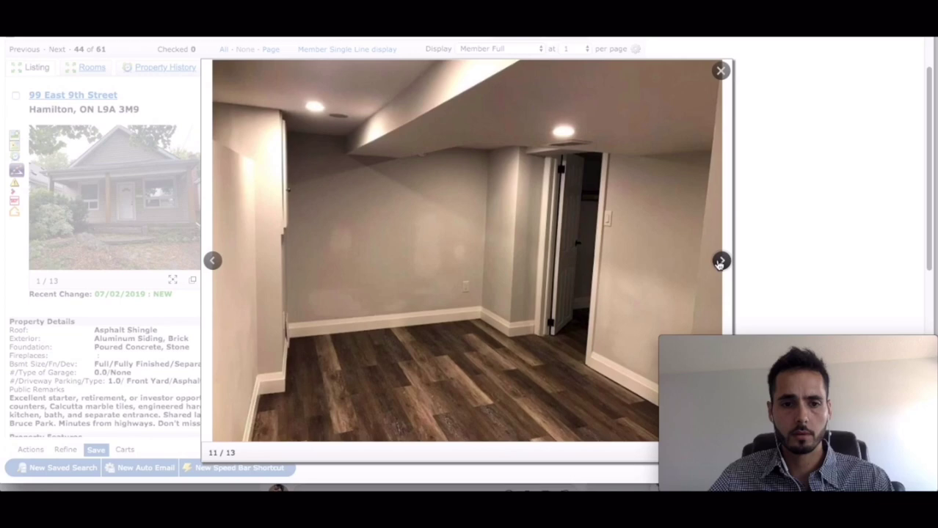
pyautogui.click(720, 262)
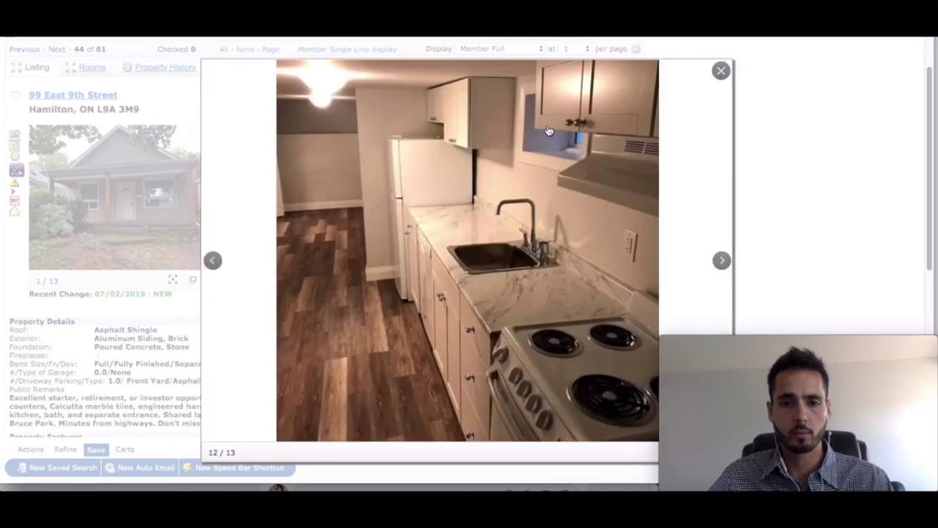
pyautogui.click(721, 262)
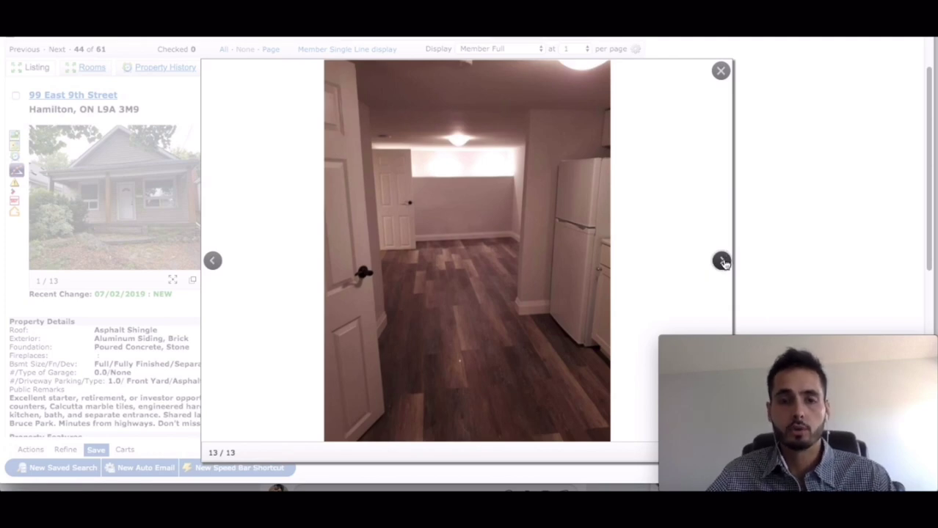
pyautogui.click(722, 262)
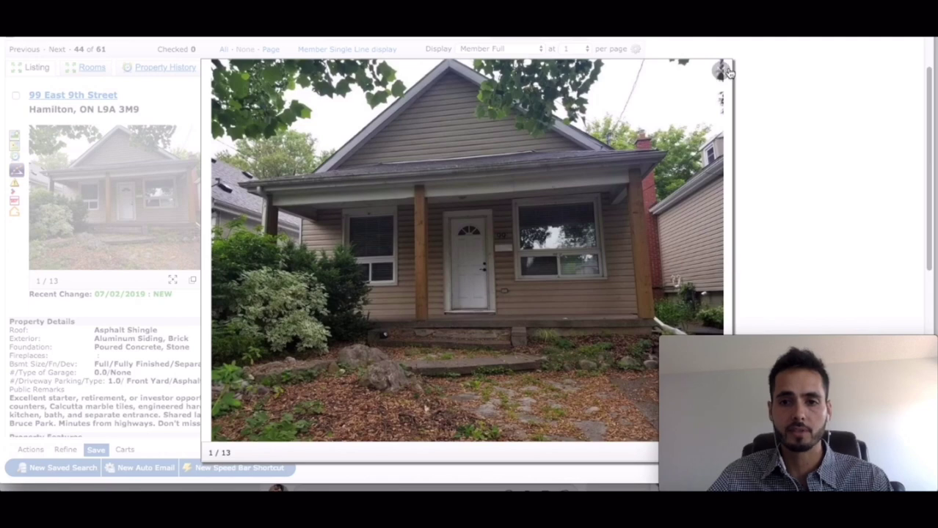
pyautogui.click(720, 69)
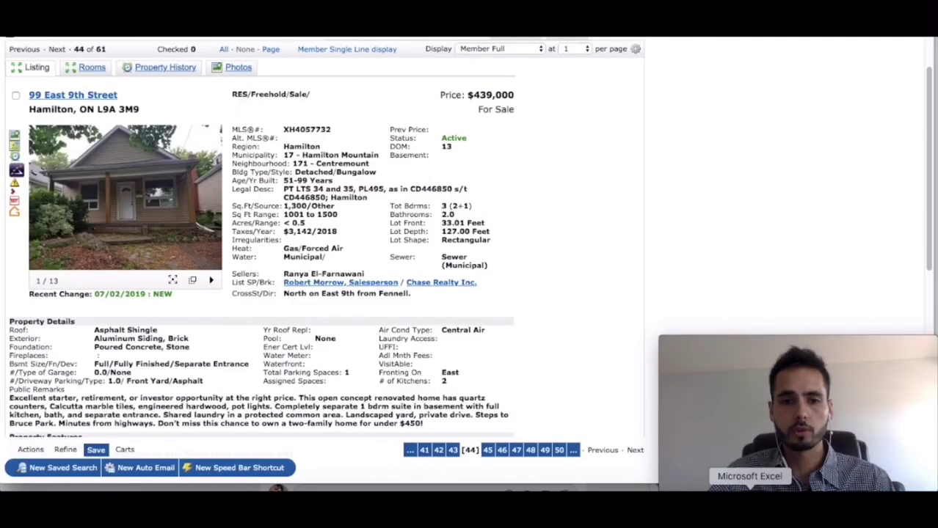
# - In Excel, review the purchase price (B1), mortgage amount (B2), amortization years (B4) and interest rate (B5)
pyautogui.click(749, 487)
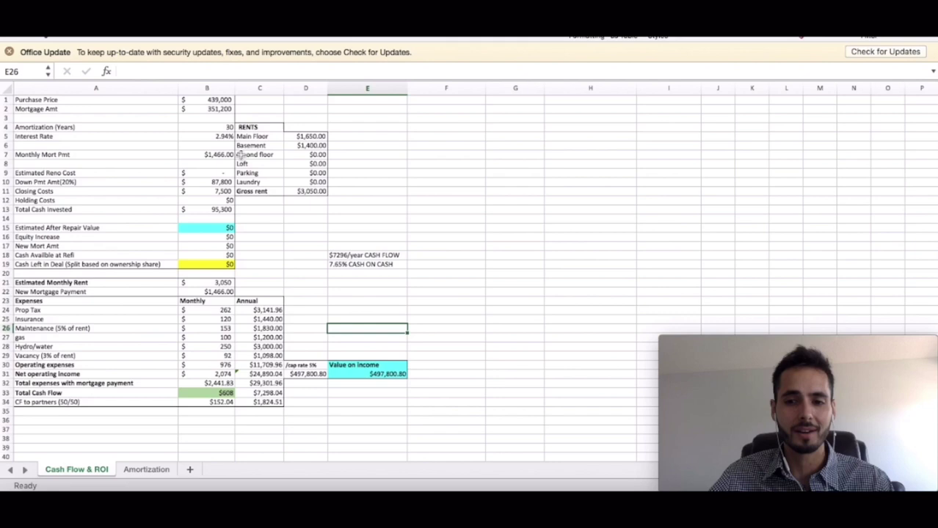
pyautogui.click(220, 102)
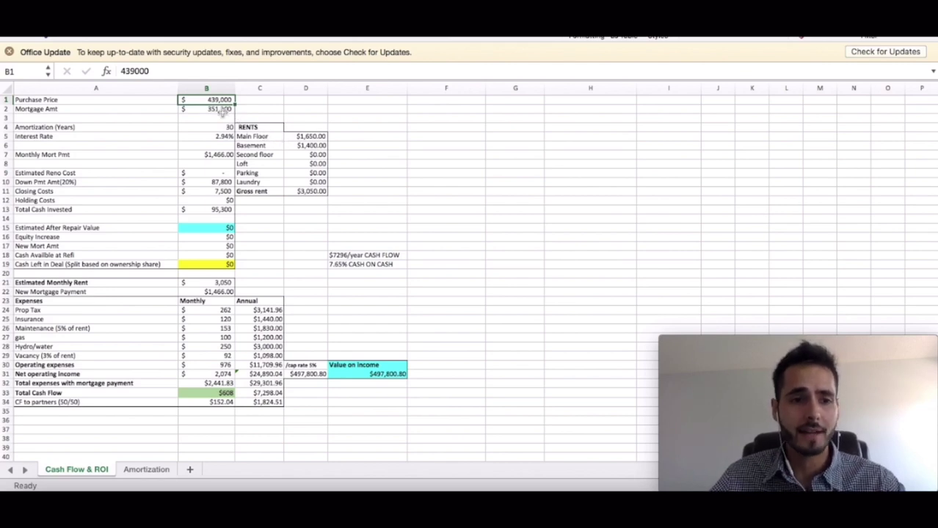
pyautogui.click(219, 109)
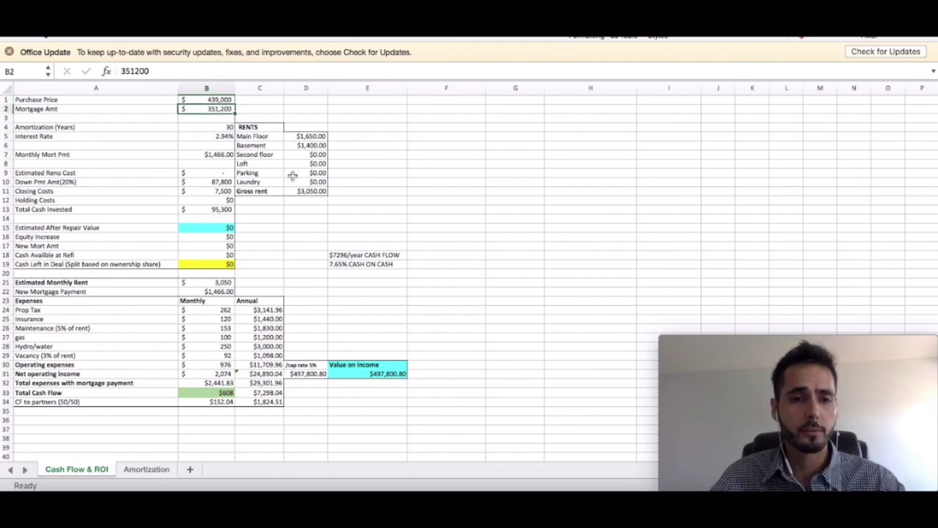
pyautogui.click(229, 128)
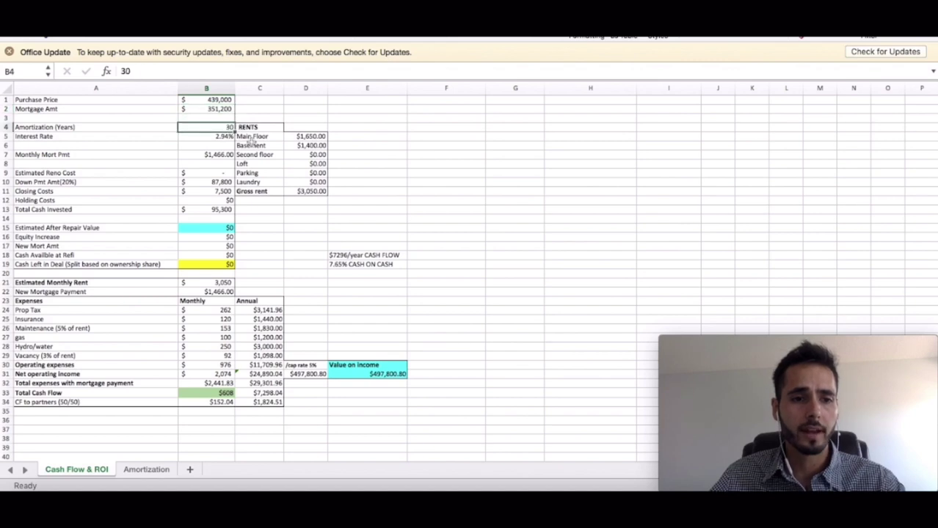
pyautogui.click(215, 136)
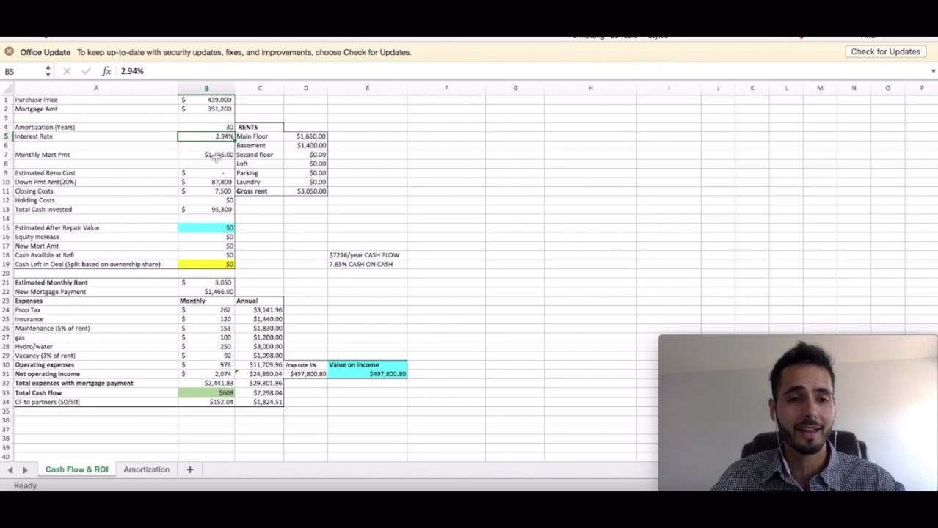
pyautogui.click(347, 136)
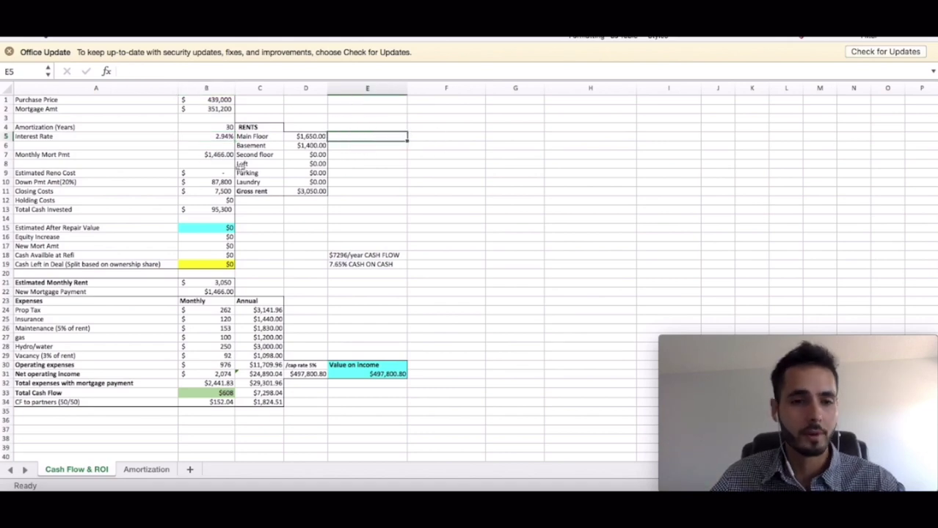
pyautogui.click(224, 155)
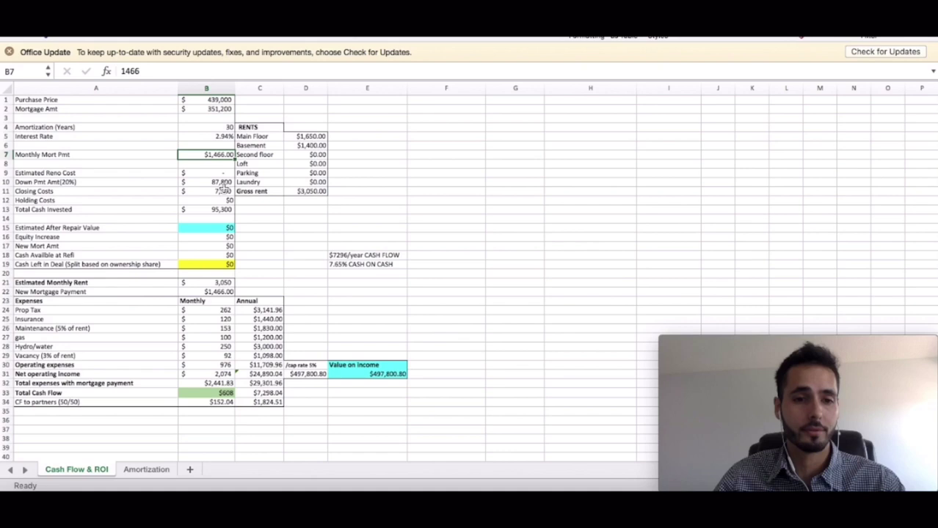
pyautogui.click(224, 184)
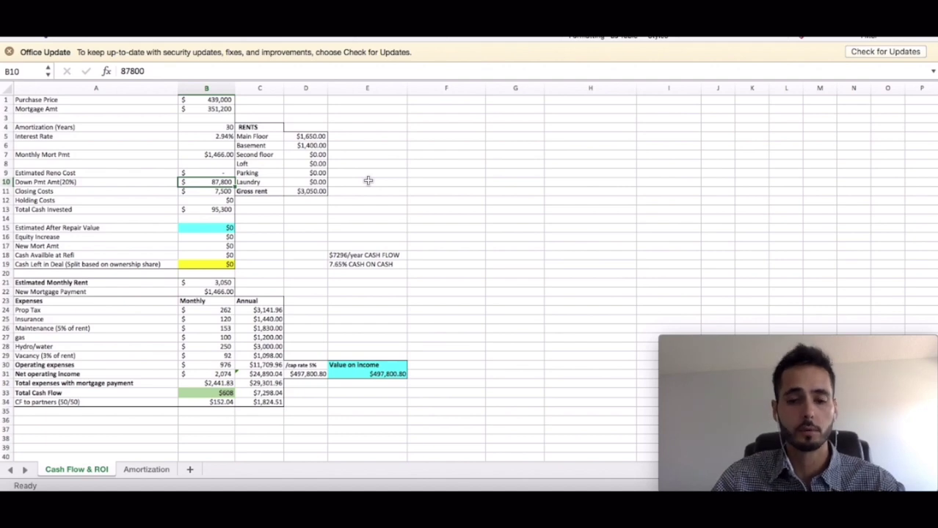
pyautogui.press('Down')
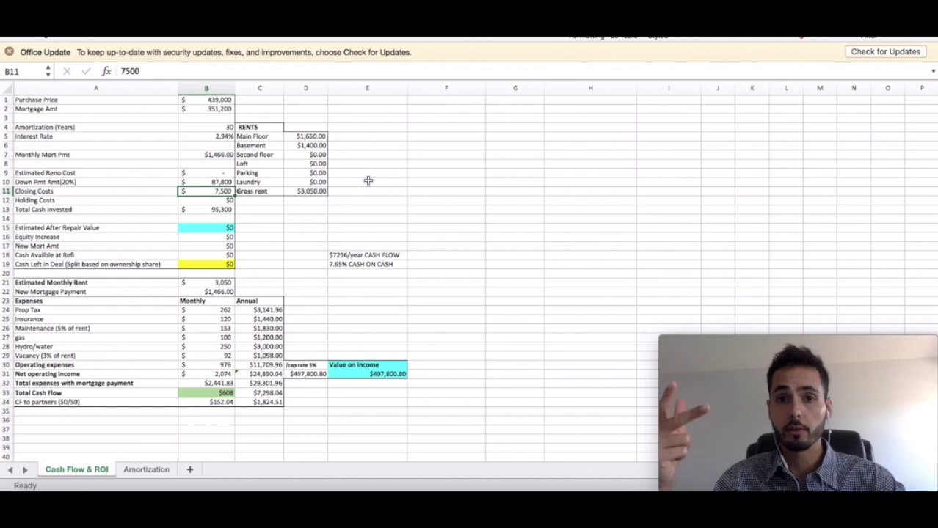
pyautogui.click(268, 210)
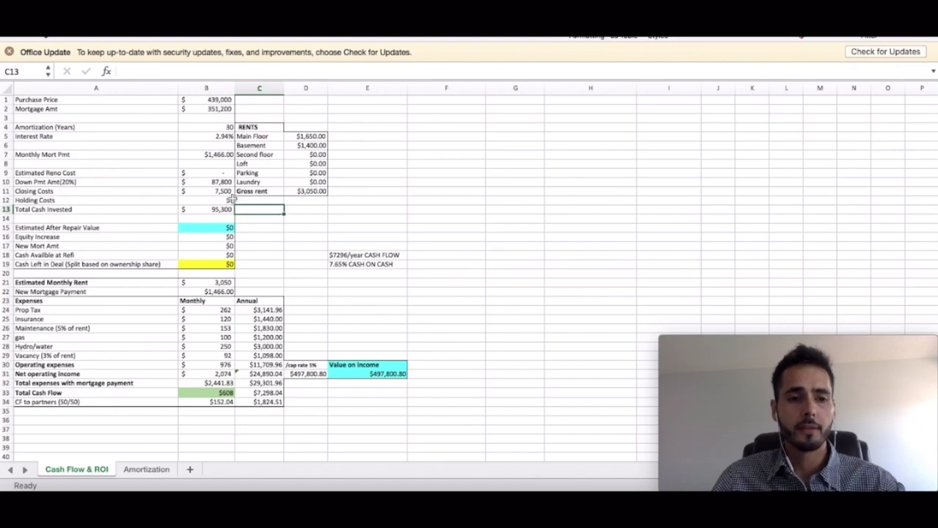
pyautogui.moveTo(229, 182); pyautogui.dragTo(231, 191)
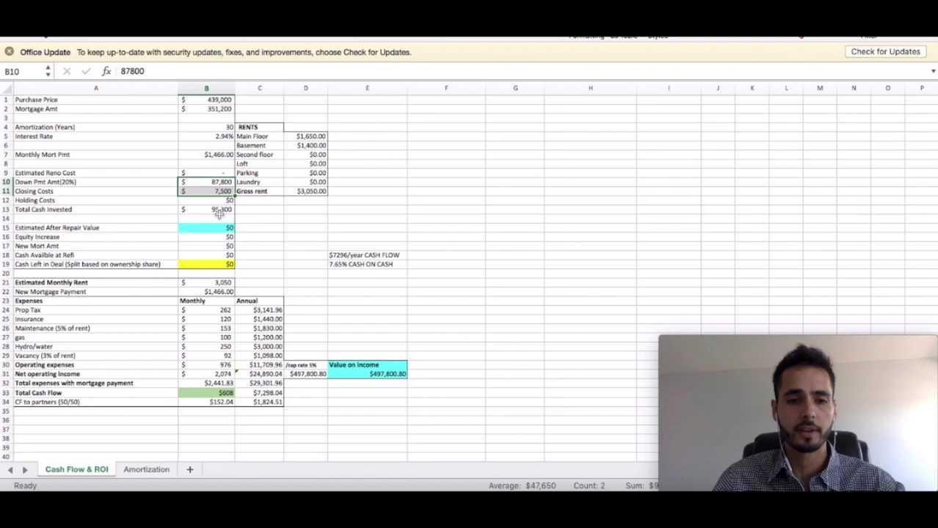
pyautogui.click(219, 210)
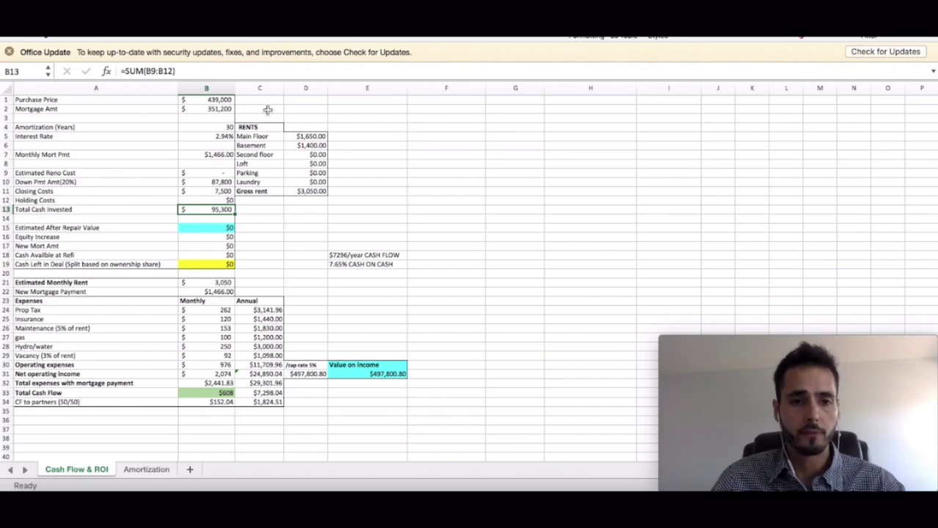
pyautogui.moveTo(266, 110); pyautogui.dragTo(321, 200)
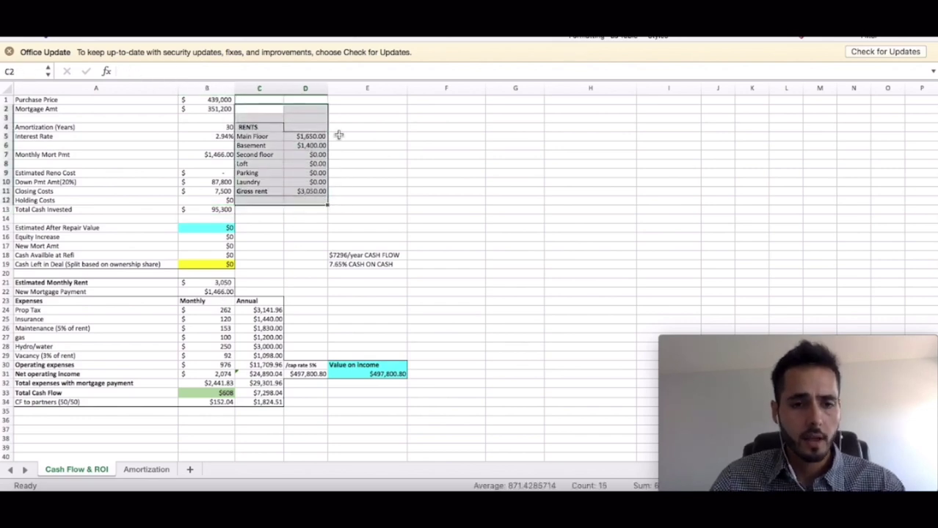
pyautogui.click(294, 138)
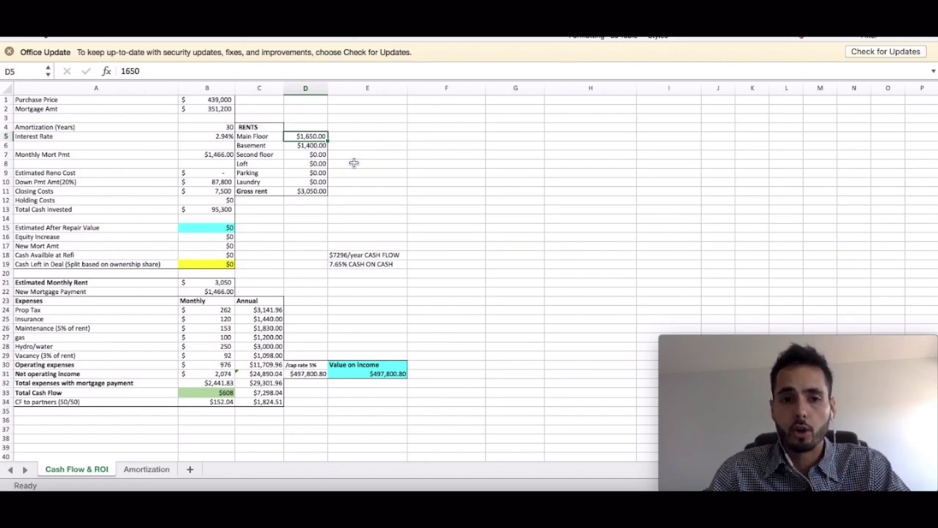
pyautogui.press('Down')
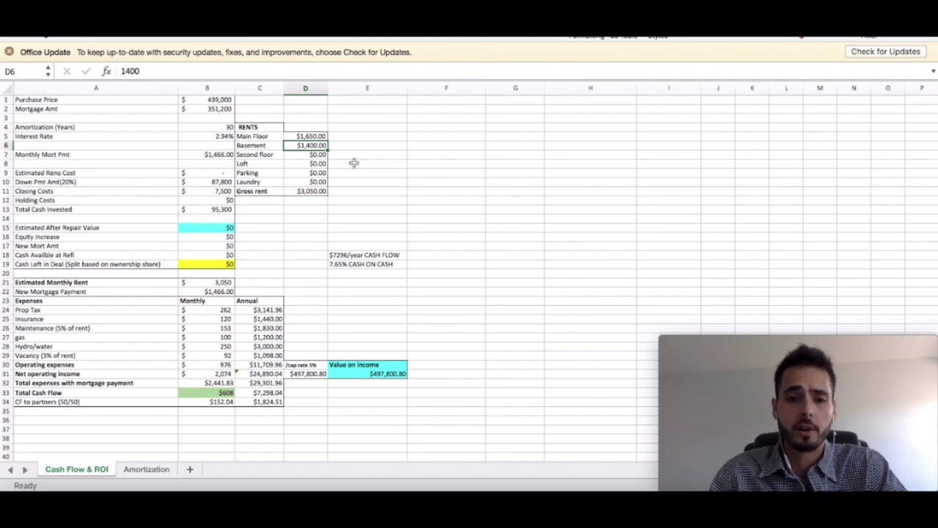
pyautogui.press('Down')
pyautogui.press('Down')
pyautogui.press('Down')
pyautogui.press('Down')
pyautogui.press('Down')
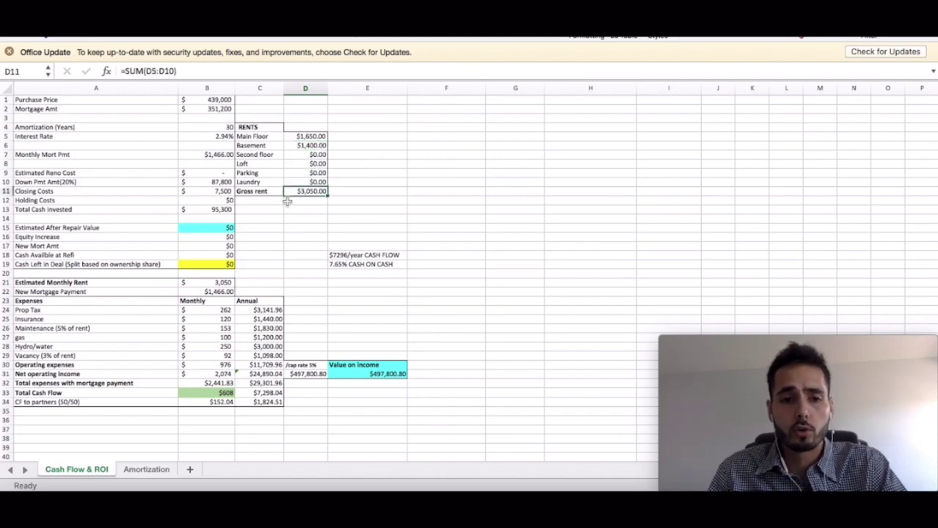
pyautogui.moveTo(268, 193); pyautogui.dragTo(304, 189)
pyautogui.click(330, 208)
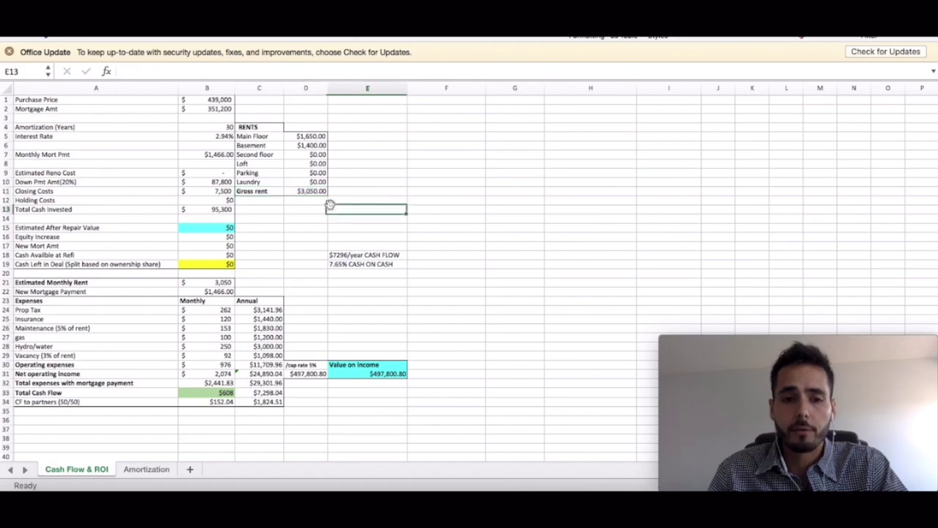
pyautogui.click(217, 284)
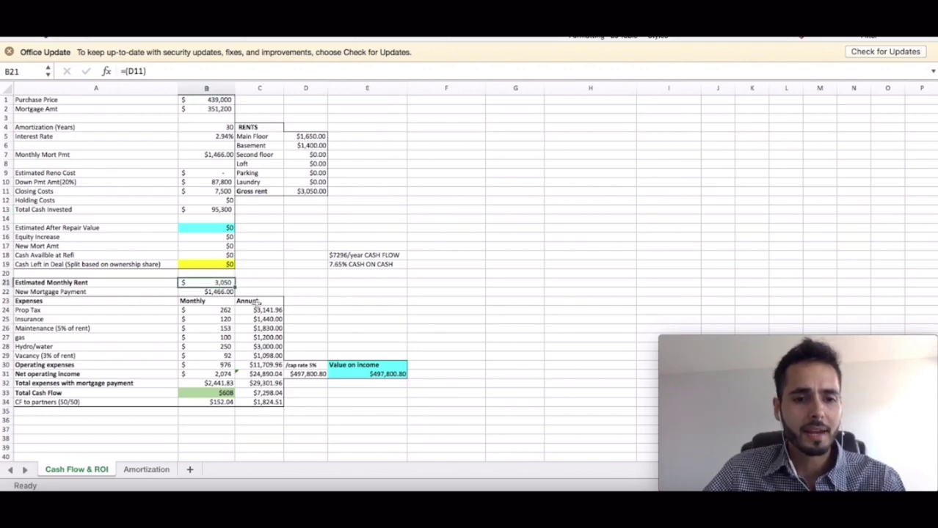
pyautogui.click(209, 310)
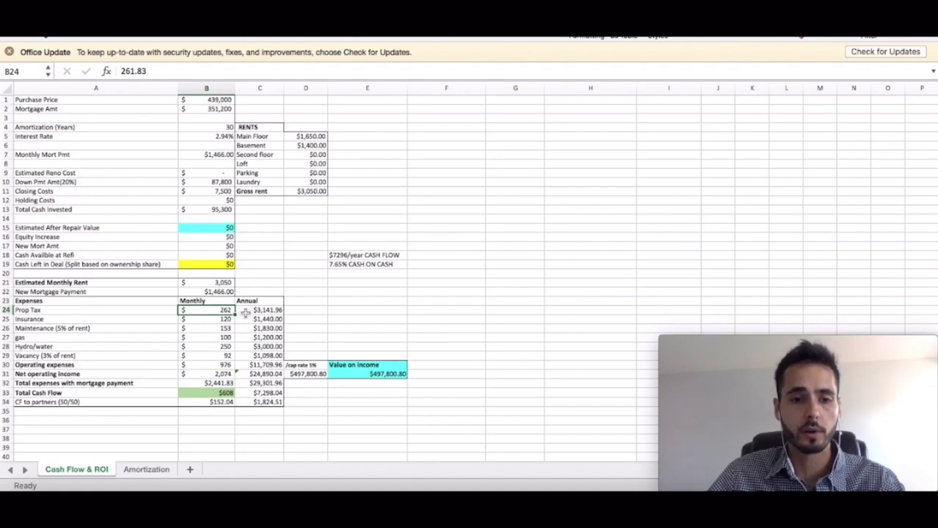
pyautogui.click(223, 319)
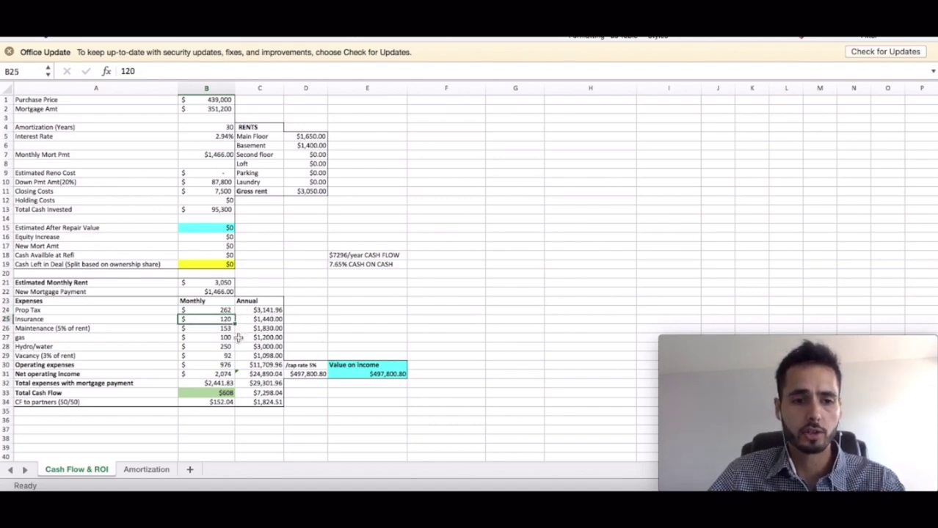
pyautogui.click(226, 328)
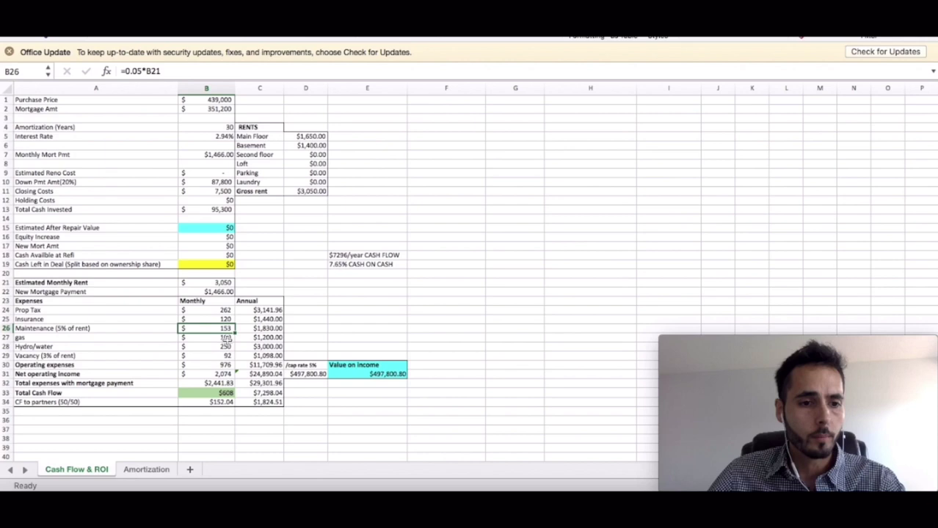
pyautogui.press('Down')
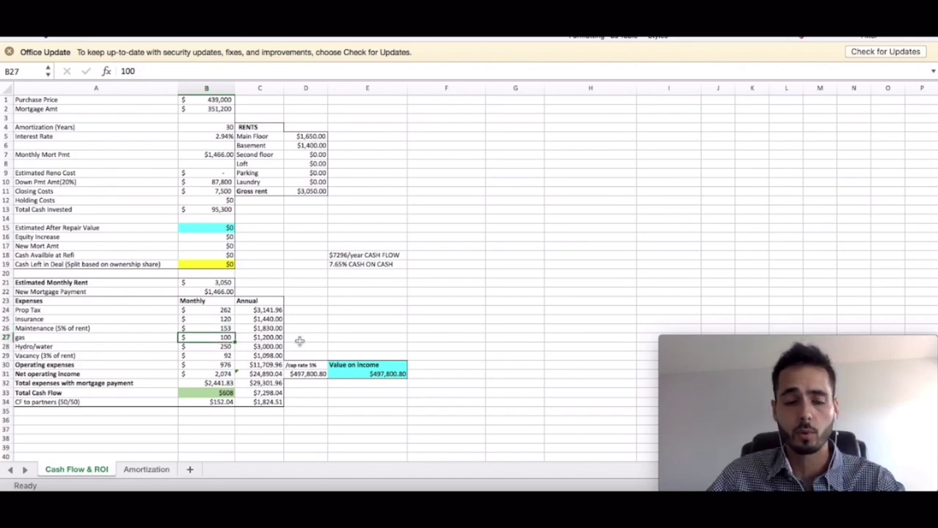
pyautogui.press('Down')
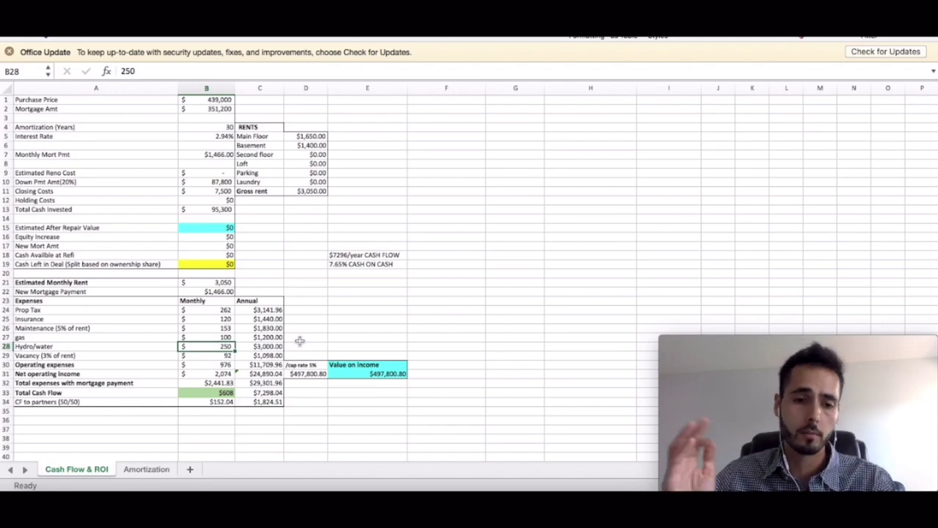
pyautogui.press('Down')
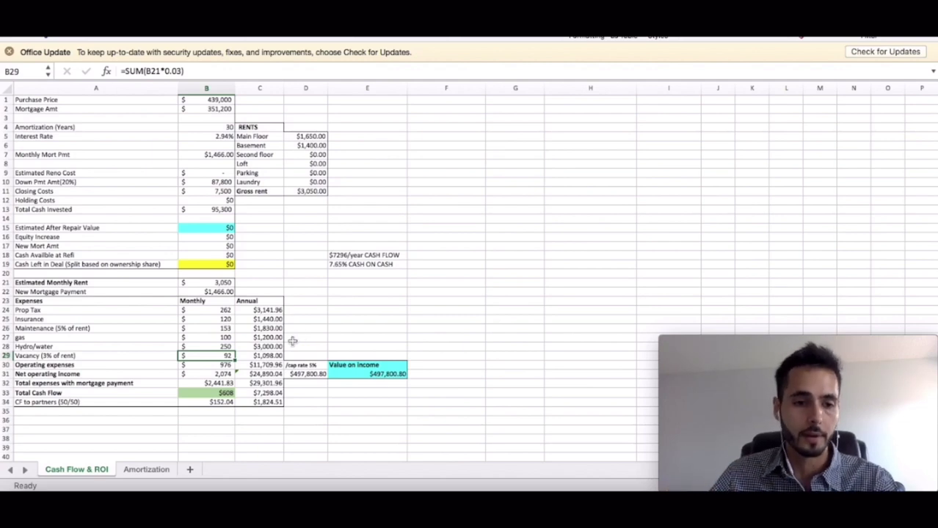
pyautogui.click(206, 365)
pyautogui.click(228, 354)
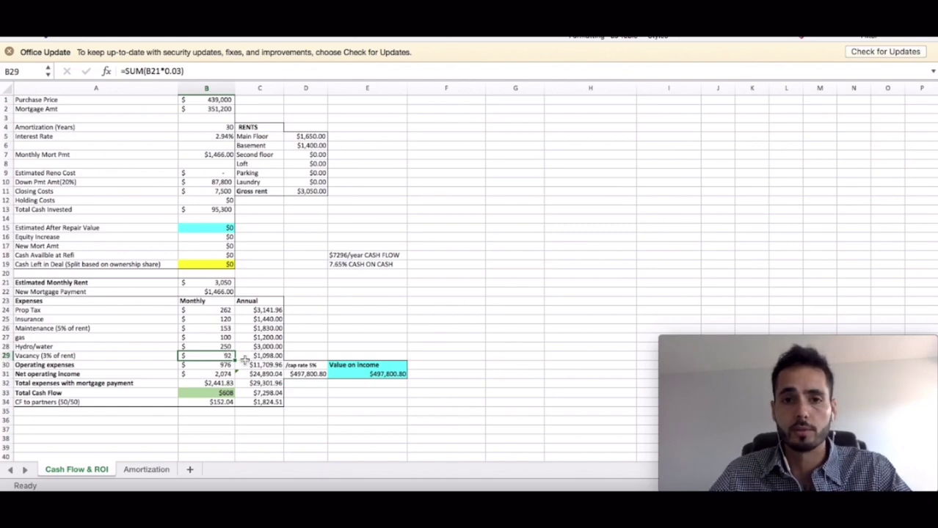
pyautogui.scroll(-1, 243, 363)
pyautogui.click(228, 365)
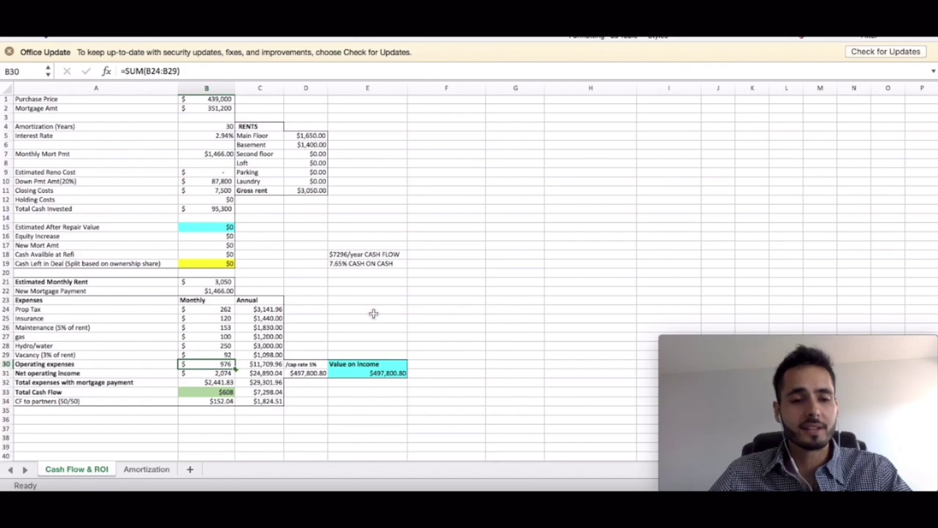
# - Review the net operating income, $608 total cash flow and partners' 50/50 split formulas, and the $7296/year note
pyautogui.click(214, 374)
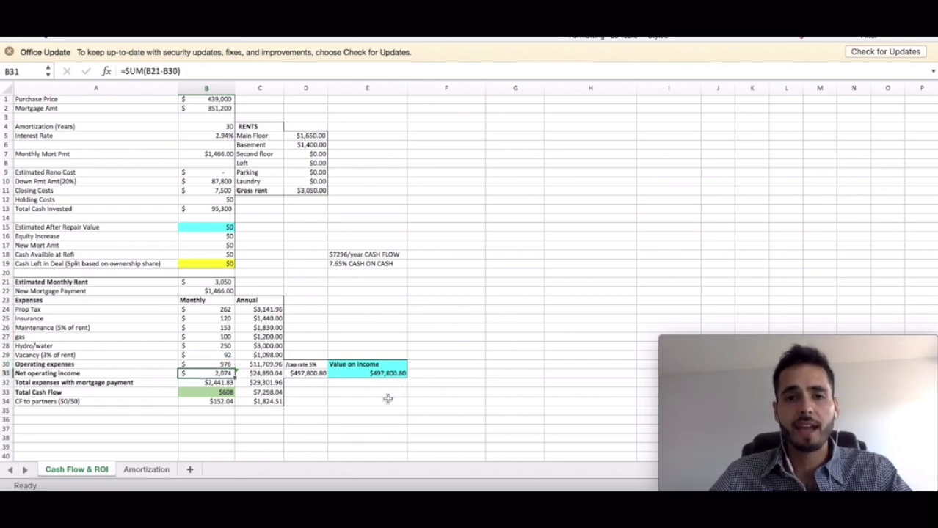
pyautogui.press('Down')
pyautogui.press('Down')
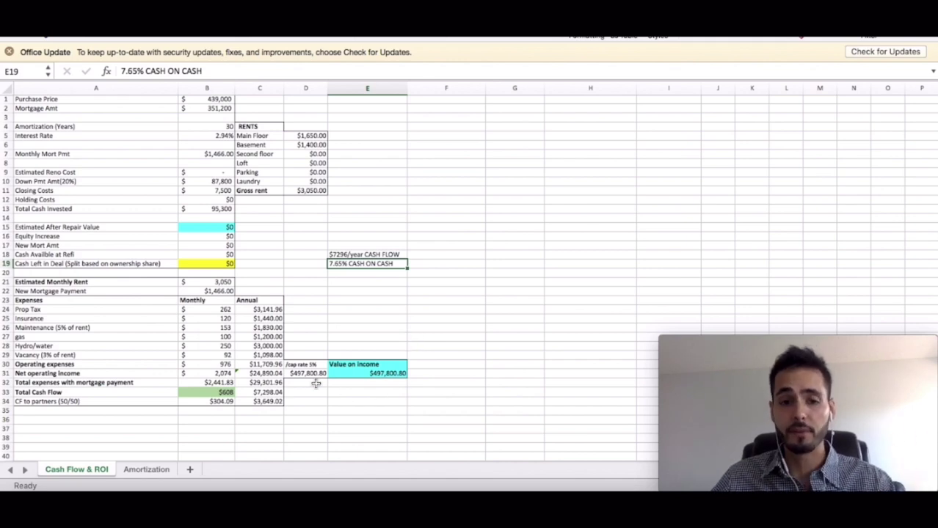
pyautogui.click(231, 403)
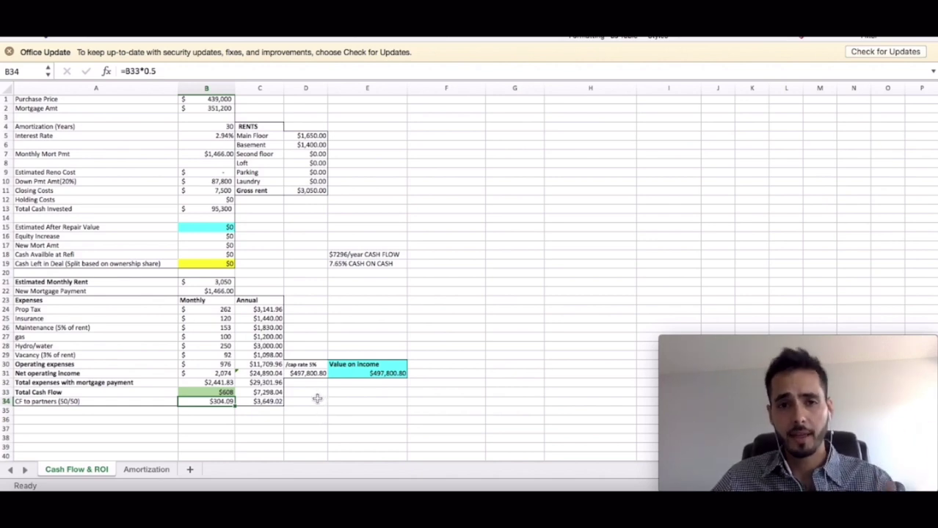
pyautogui.click(221, 392)
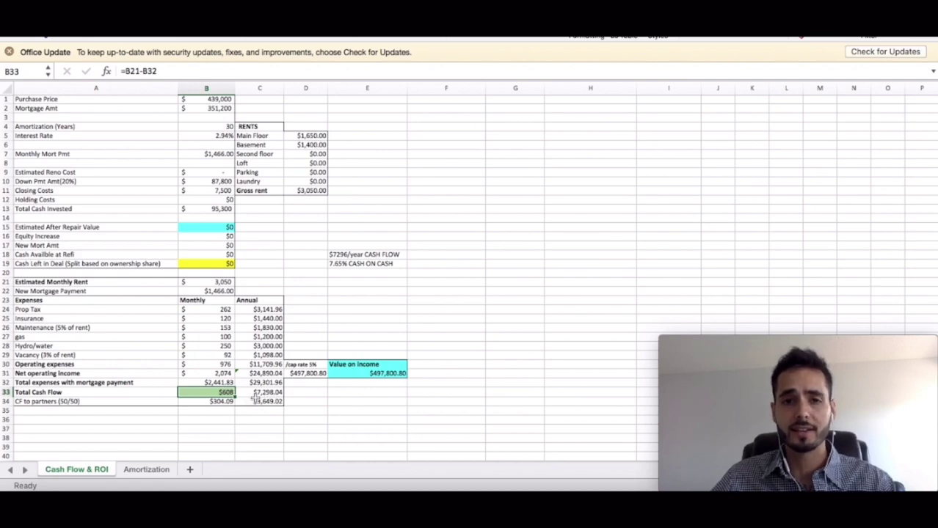
pyautogui.click(351, 255)
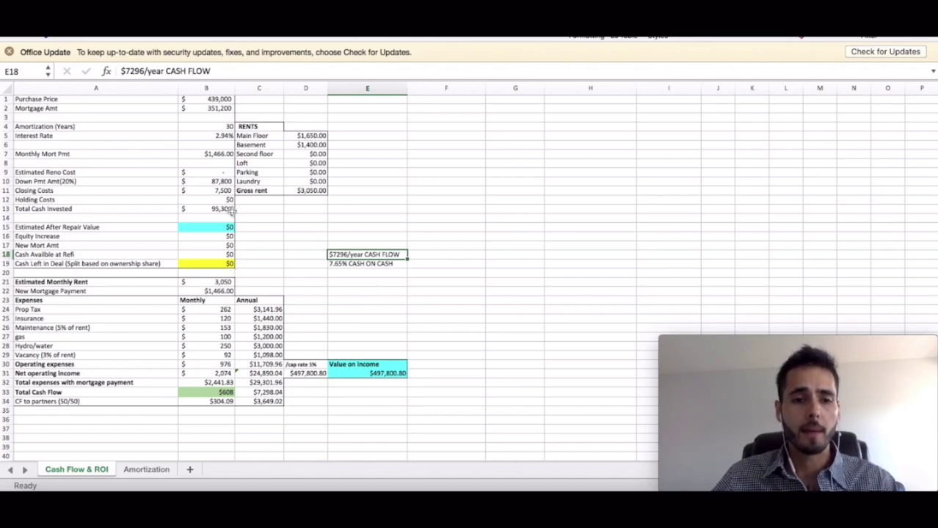
pyautogui.click(229, 210)
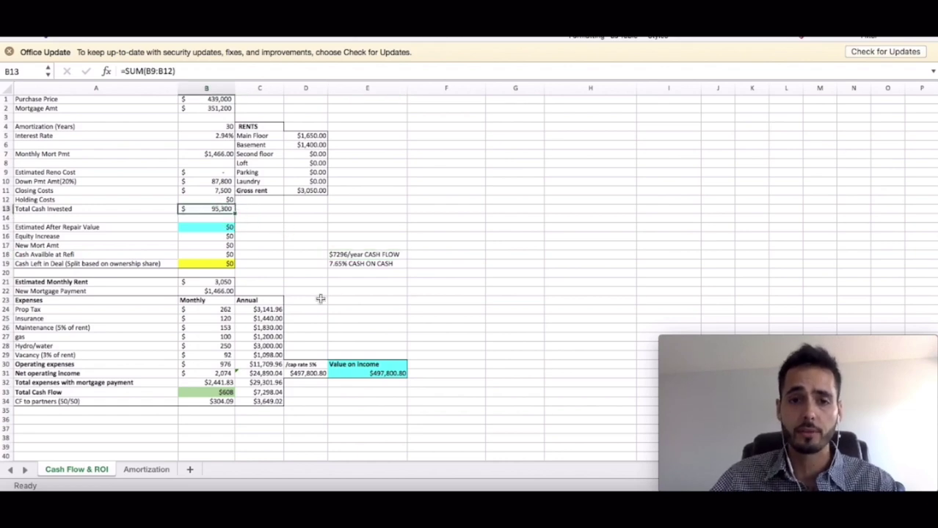
pyautogui.click(345, 264)
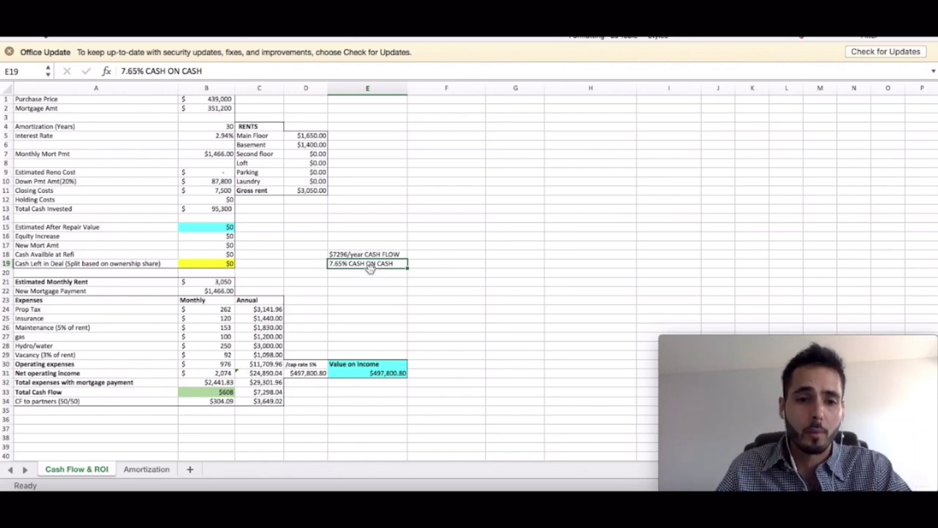
pyautogui.click(226, 289)
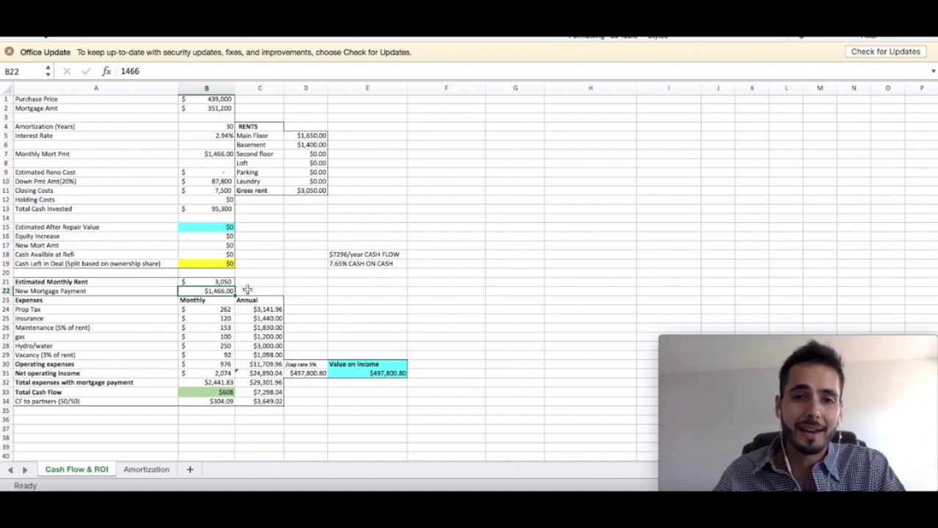
pyautogui.click(353, 256)
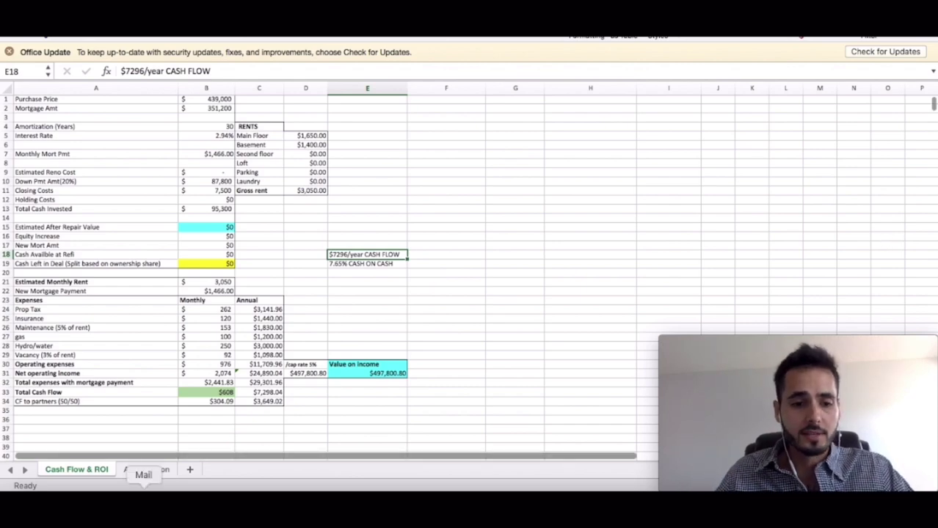
pyautogui.click(136, 481)
pyautogui.doubleClick(438, 146)
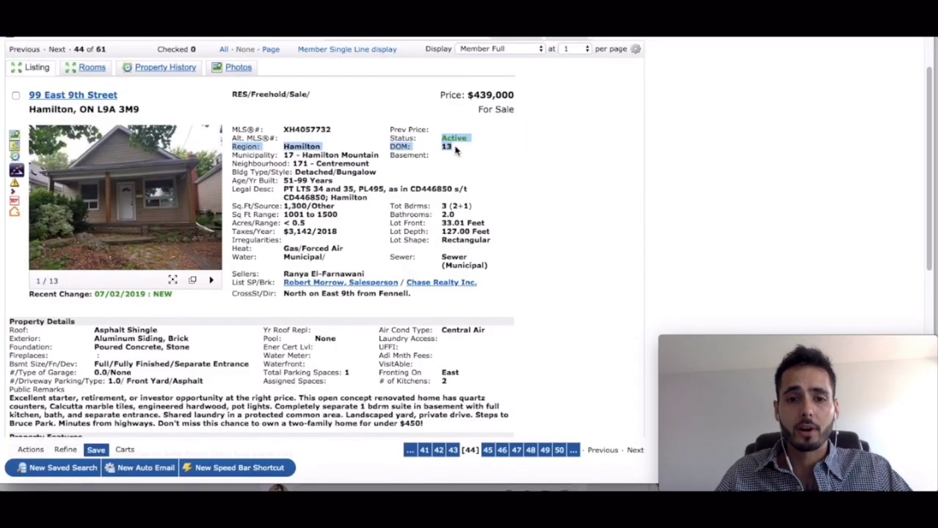
pyautogui.click(457, 154)
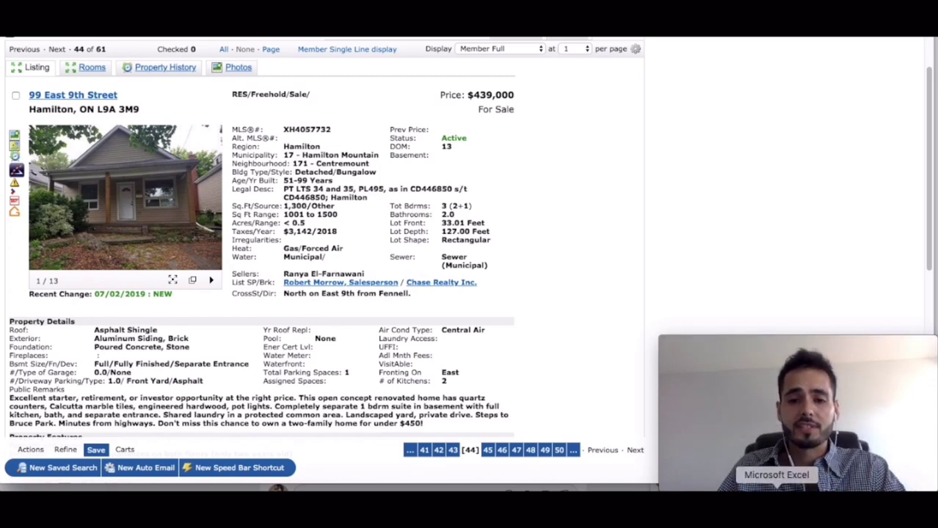
pyautogui.click(774, 499)
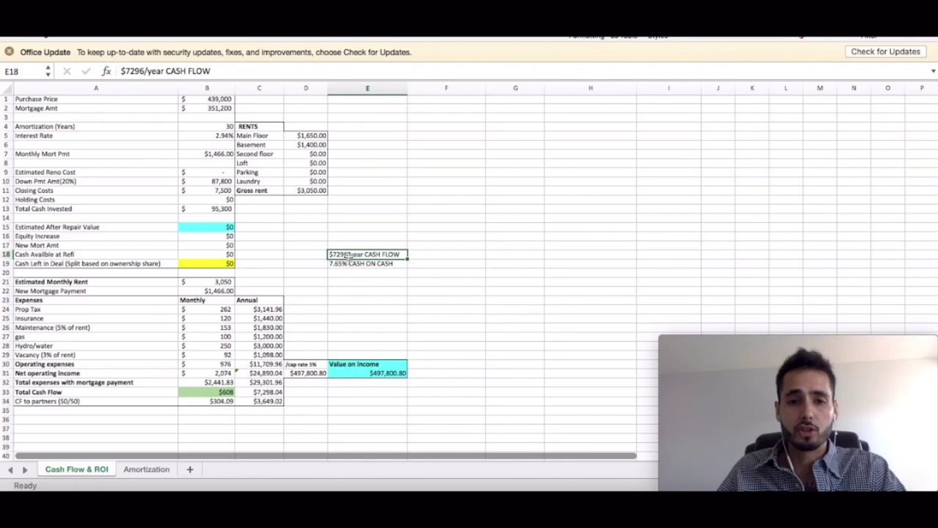